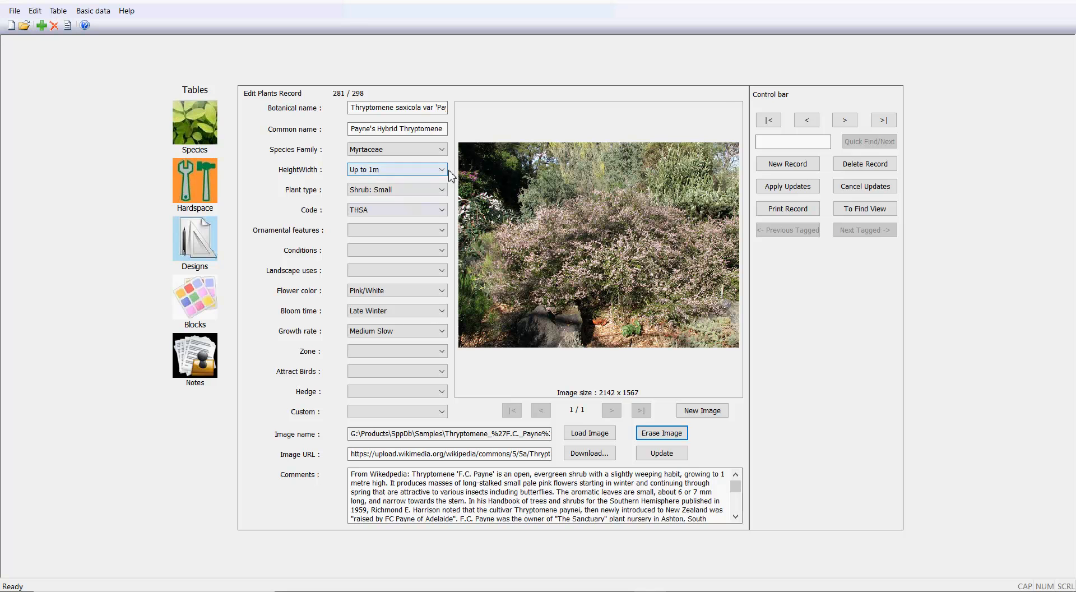
Set the plant record's HeightWidth to 1.0m H x 1.0m W.
left_click(443, 158)
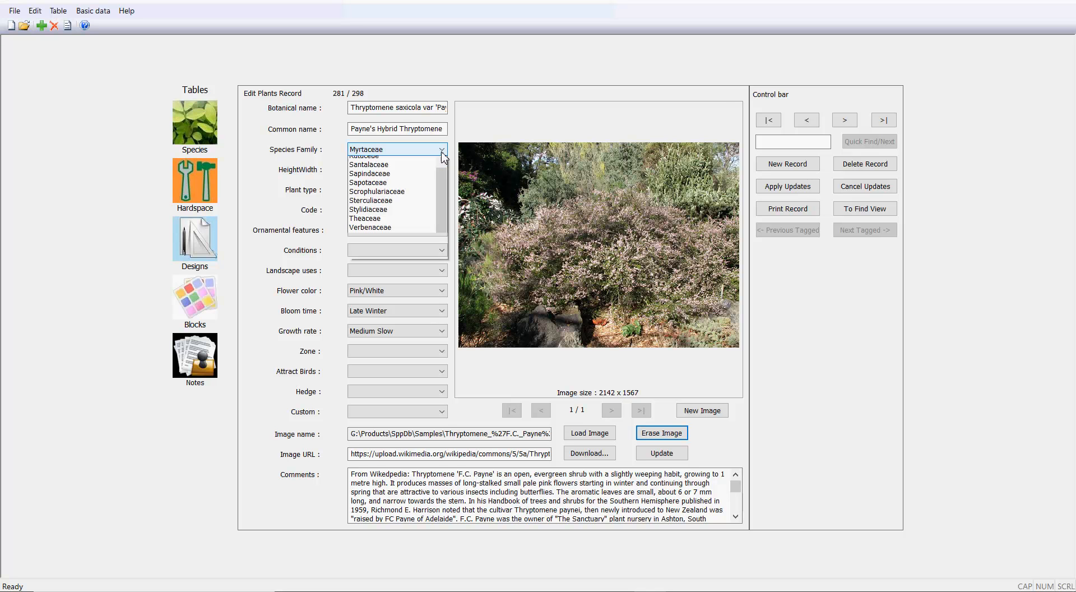
left_click(443, 157)
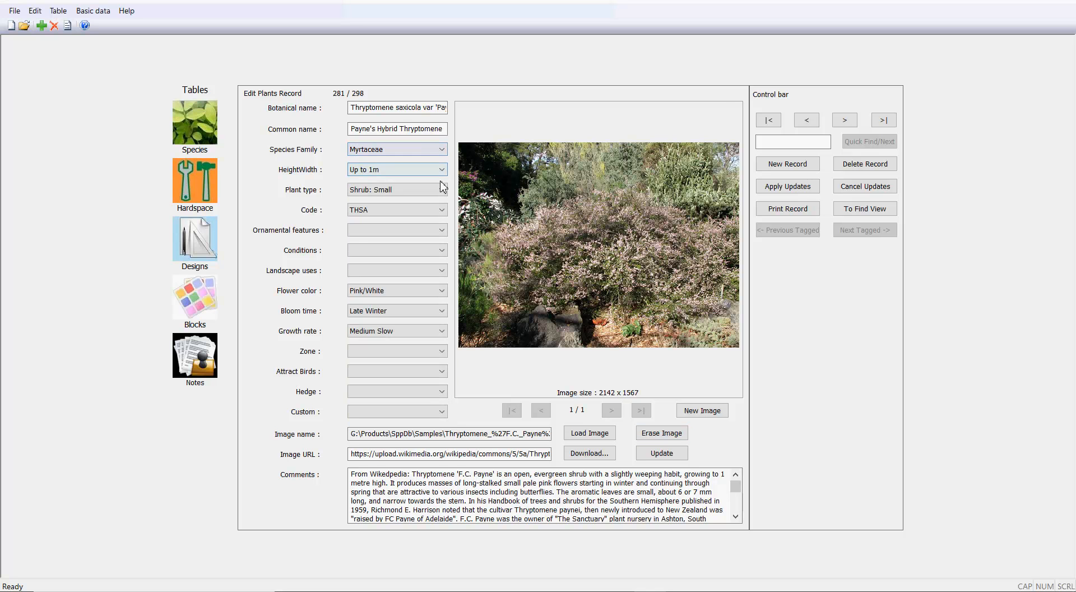
left_click(443, 172)
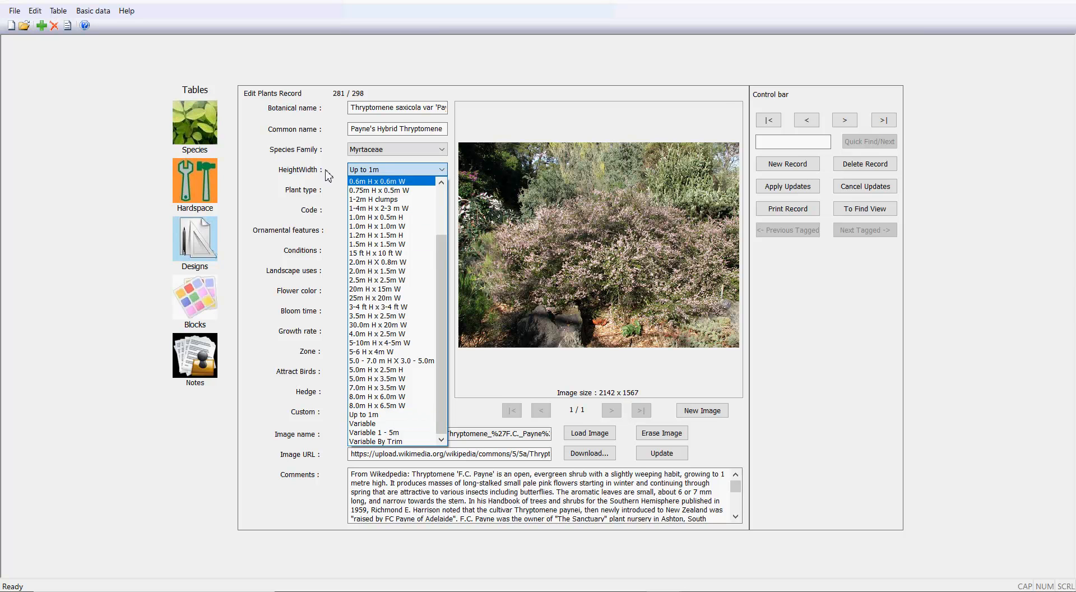
left_click(451, 330)
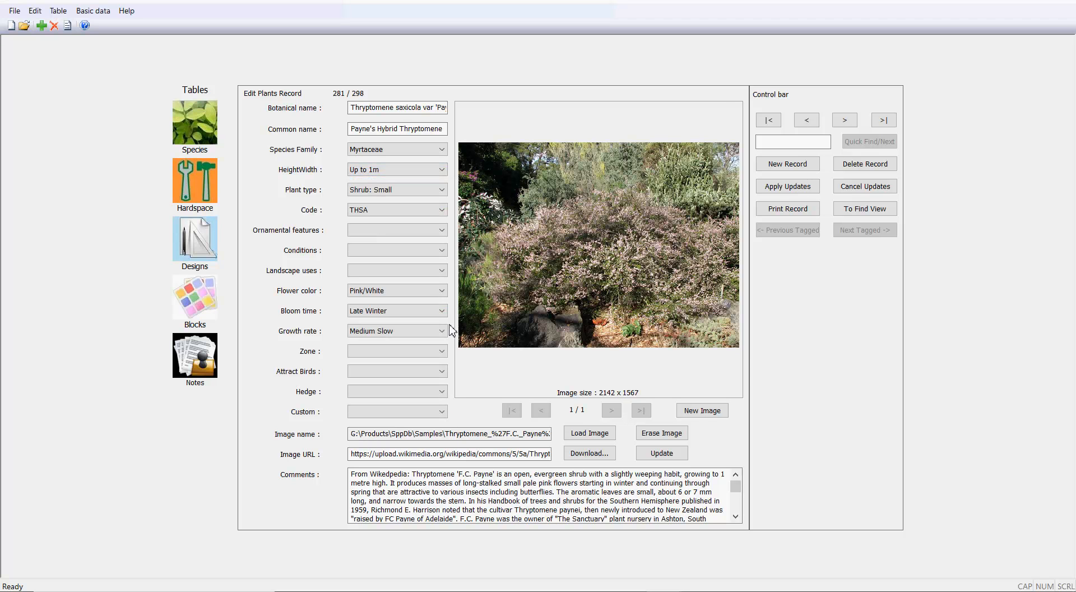
left_click(441, 169)
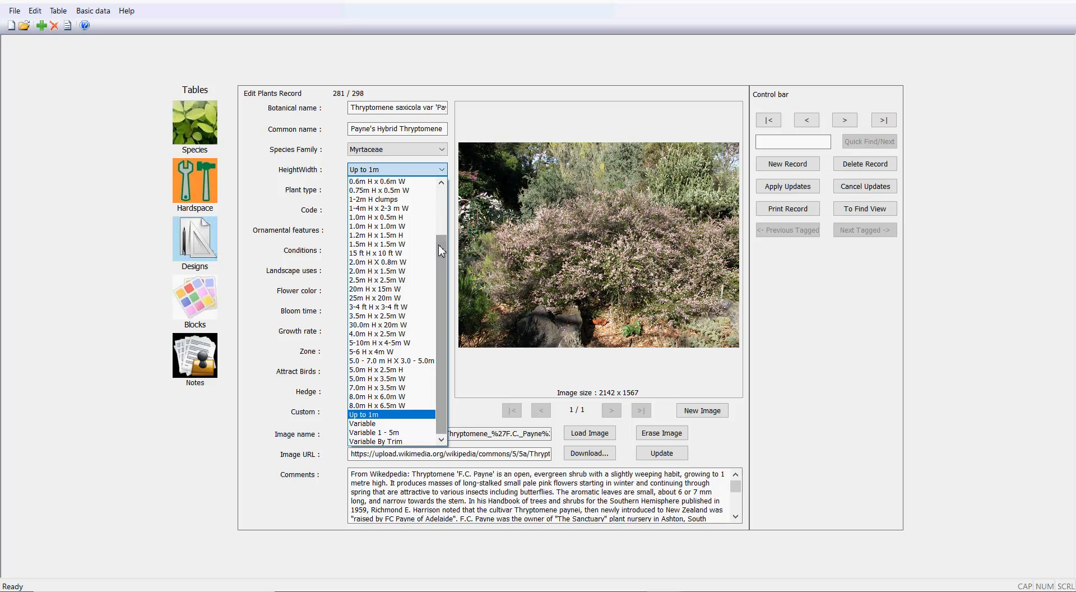
left_click_drag(442, 247, 442, 196)
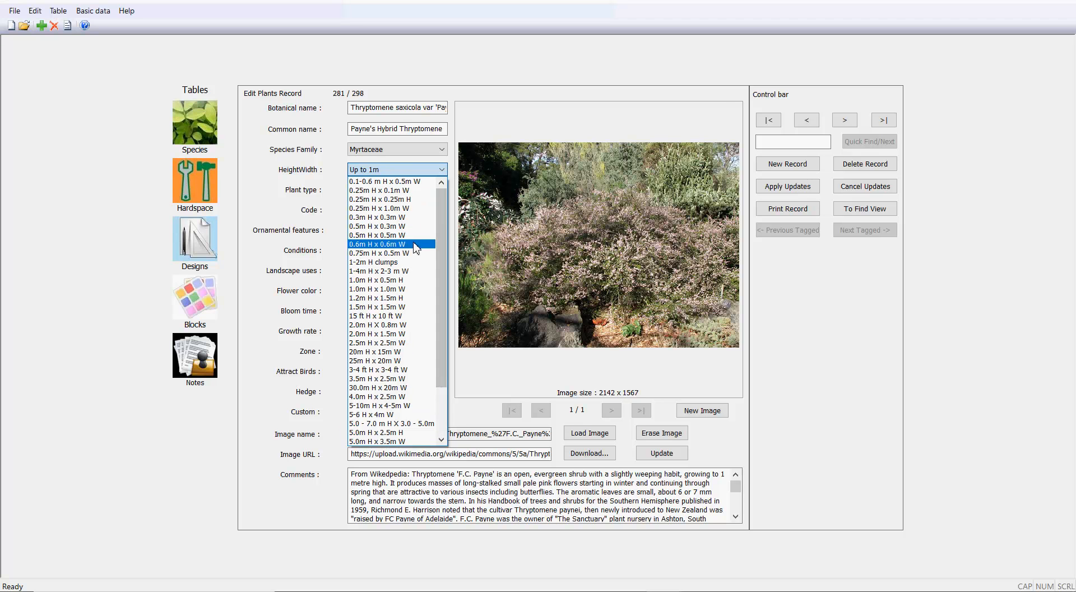
left_click(401, 289)
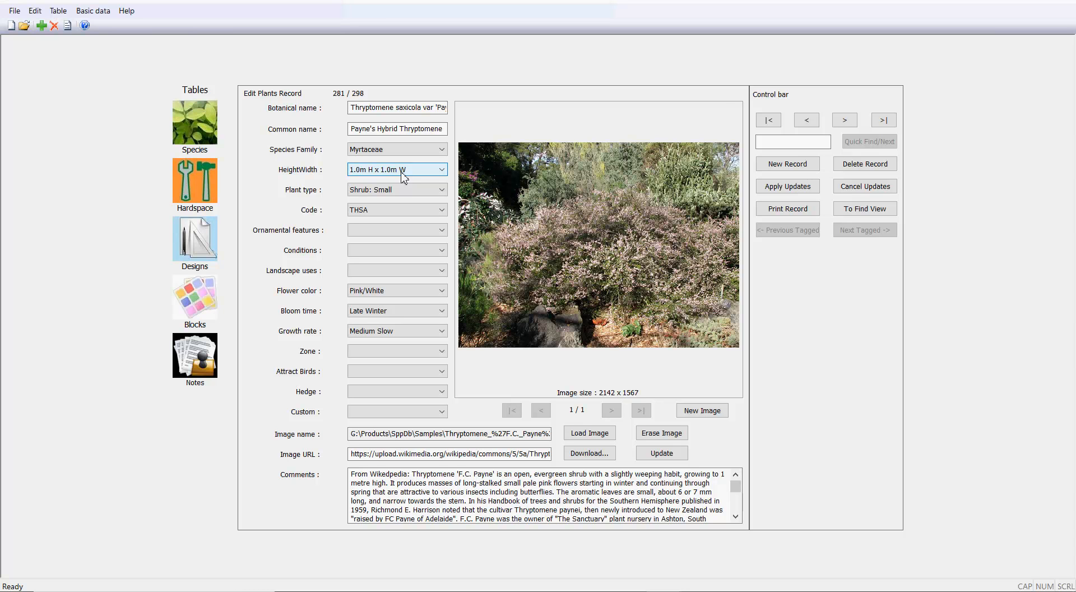
Examine the predefined HeightWidth entries in the basic data editor, then return to the plant record.
left_click(97, 13)
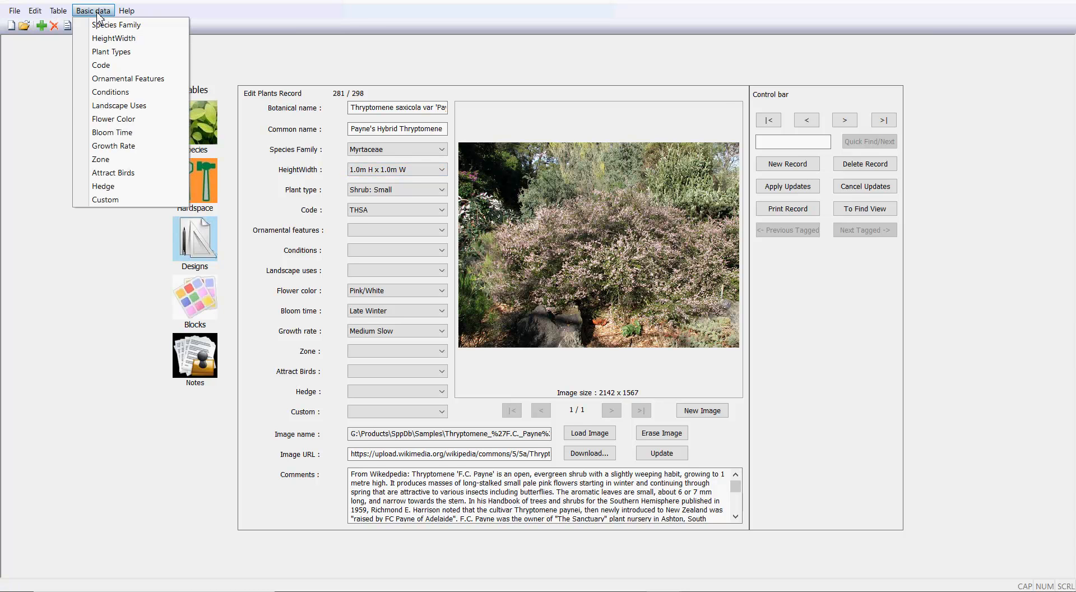
left_click(121, 40)
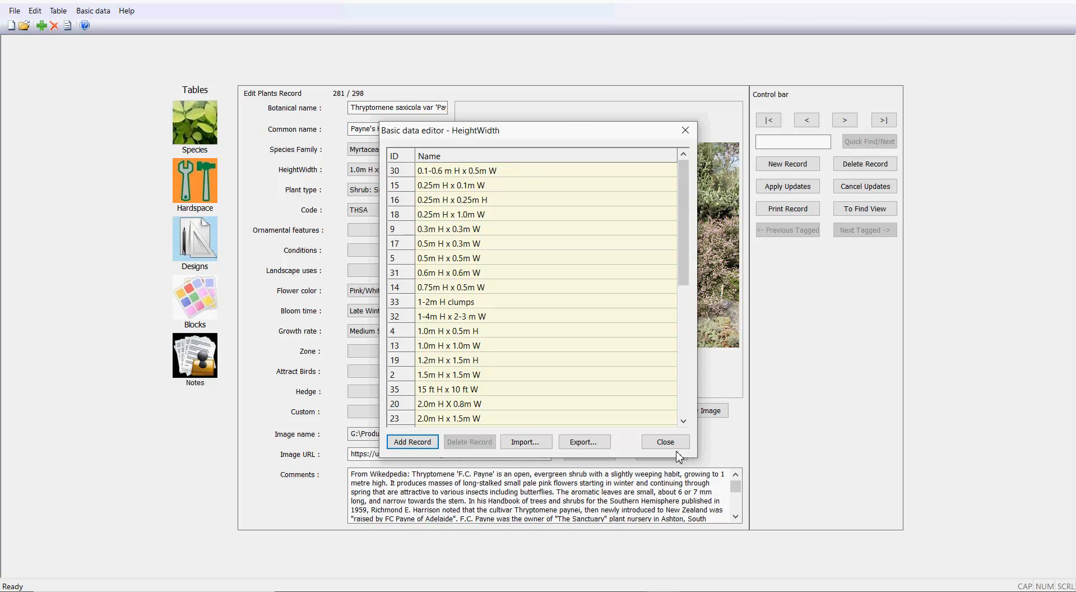
left_click(665, 442)
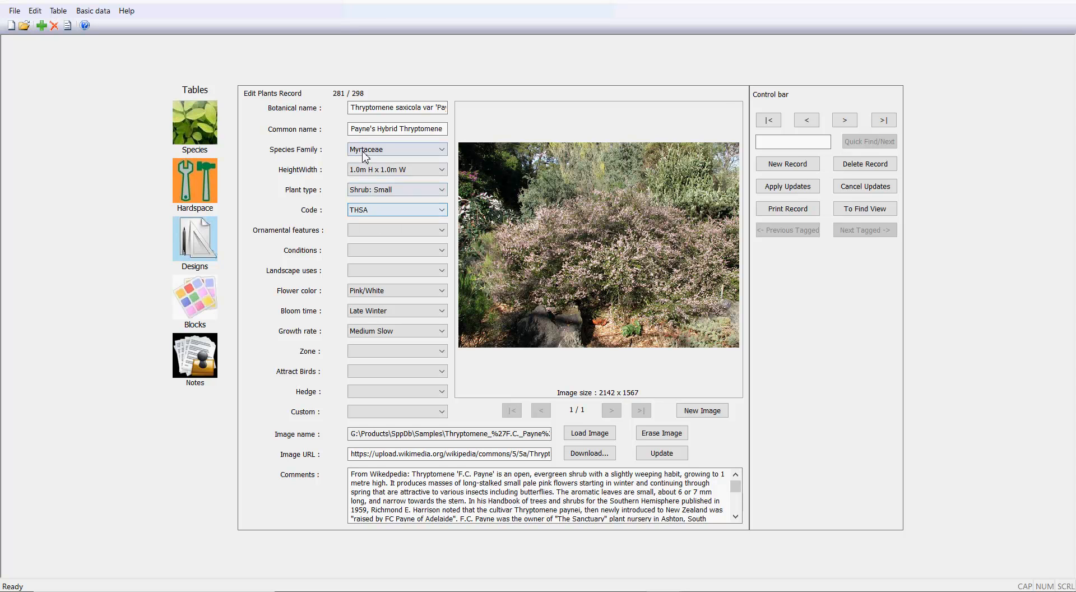
left_click(363, 109)
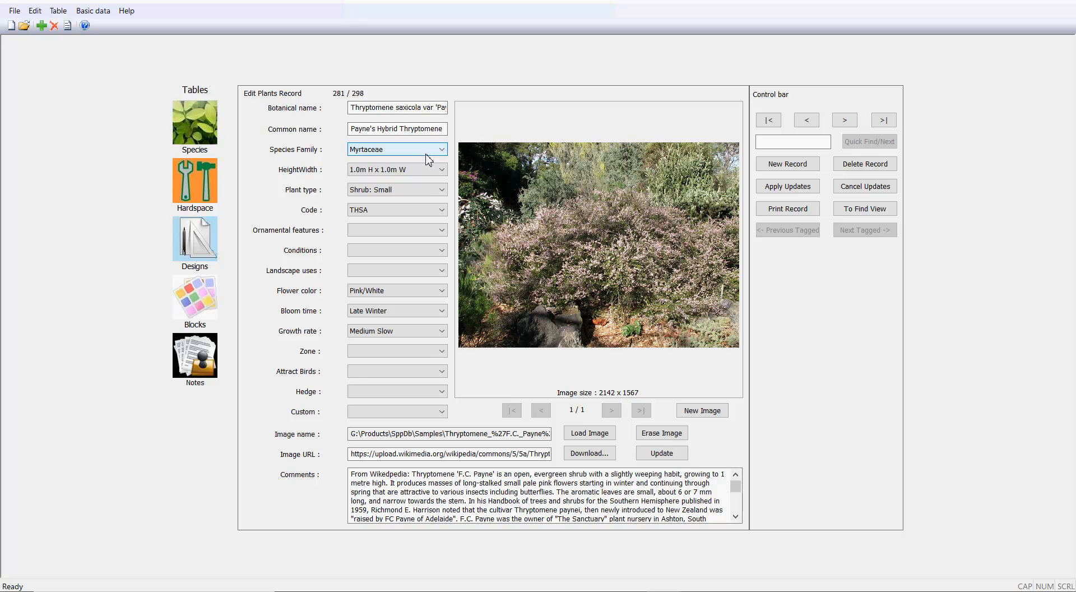
Set the record's ornamental features to Spring Blossom and its conditions to Full Sun/Part Shade.
left_click(442, 230)
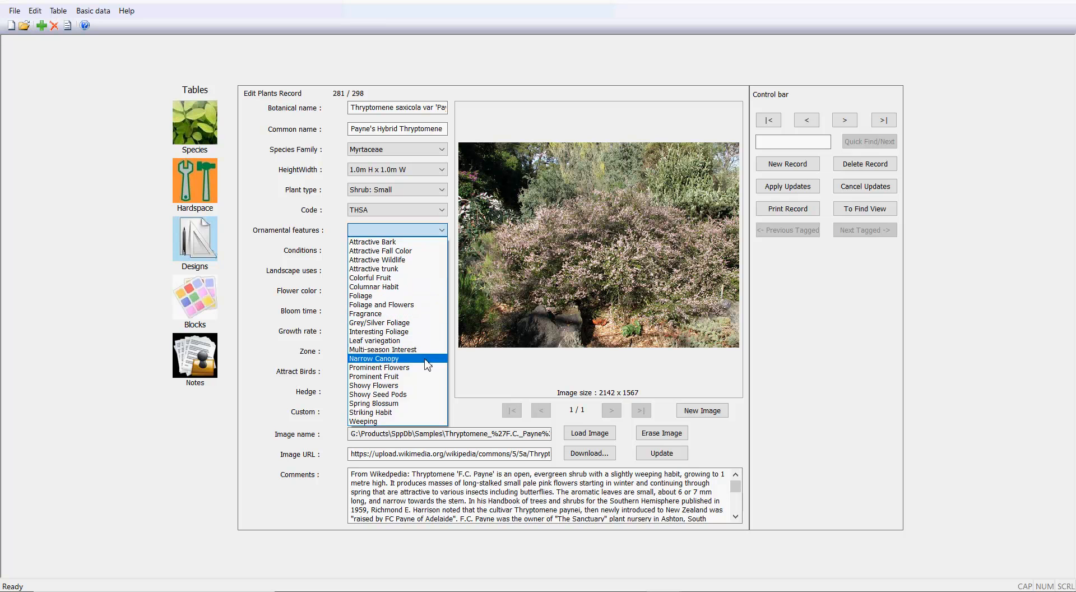
left_click(399, 406)
left_click(445, 255)
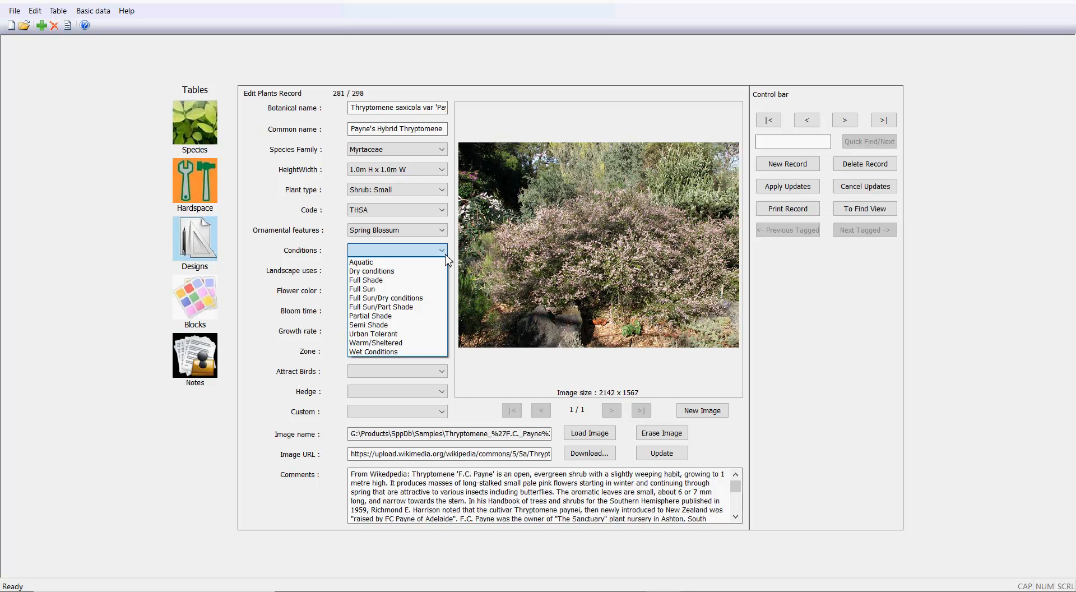
left_click(407, 307)
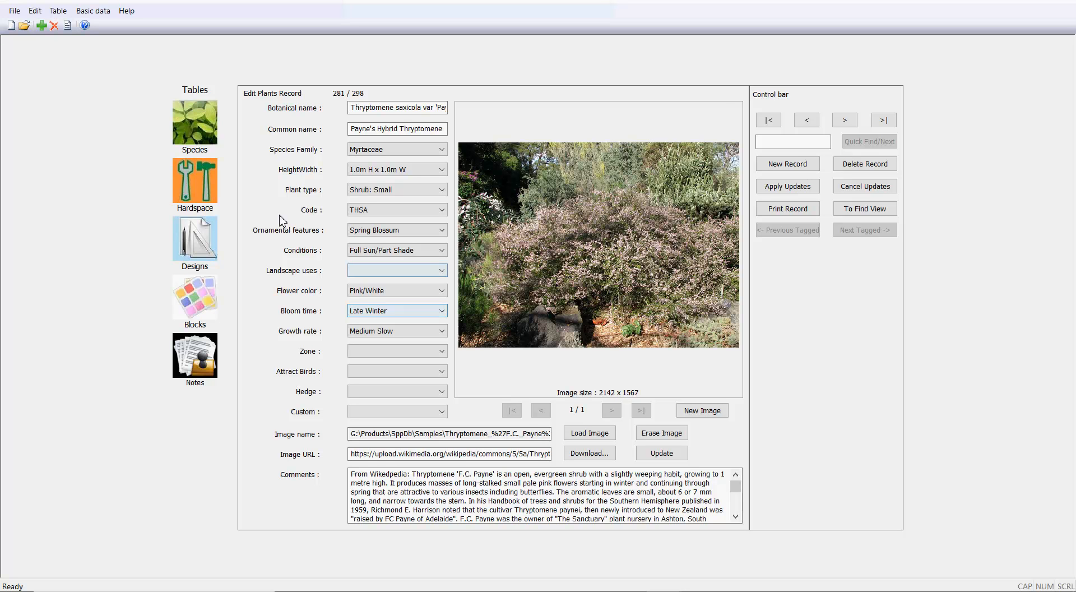
Examine the predefined Conditions entries in the basic data editor and close it.
left_click(93, 11)
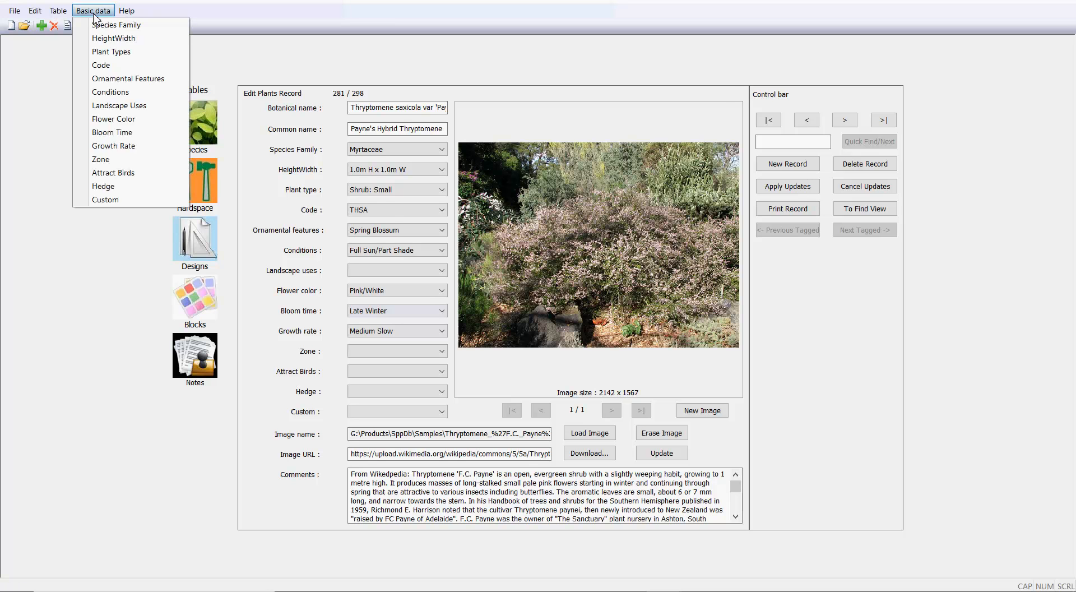
left_click(115, 92)
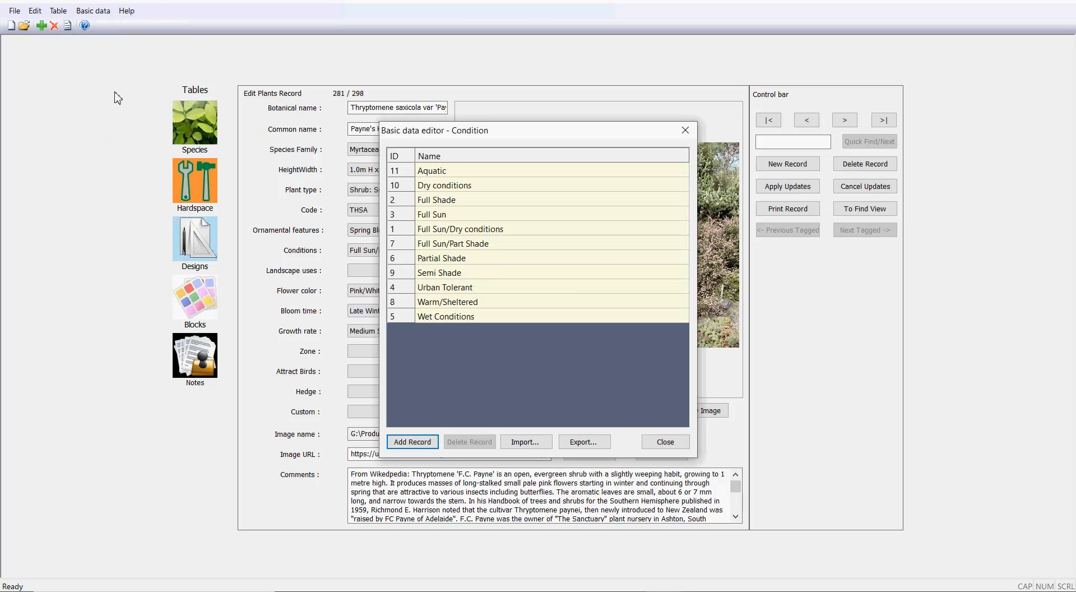
left_click(665, 442)
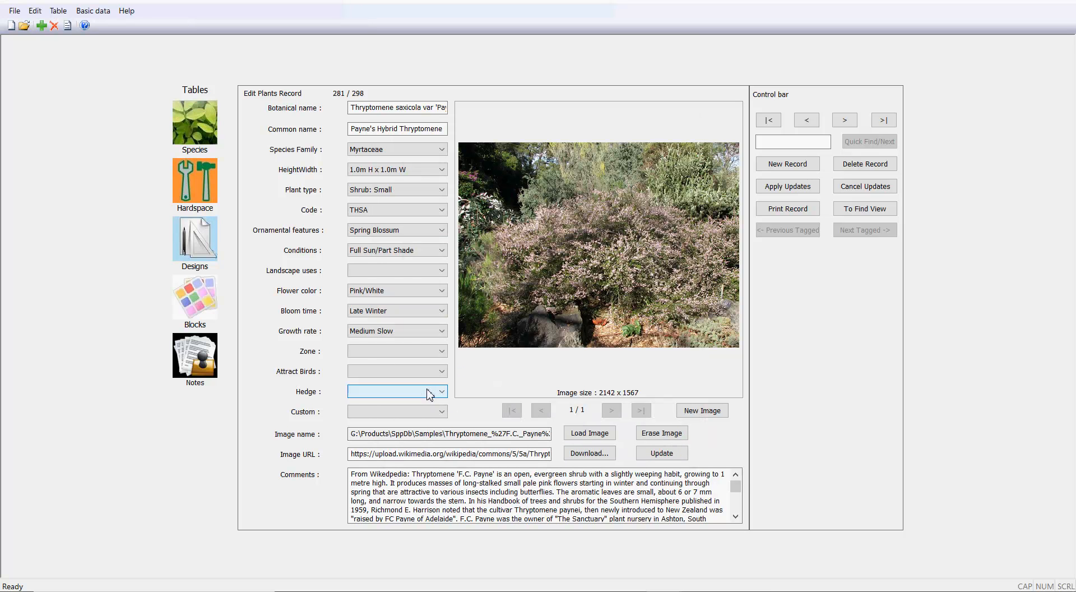
Set the record's landscape uses to Cut Flowers and its zone to Mediterranean.
left_click(442, 270)
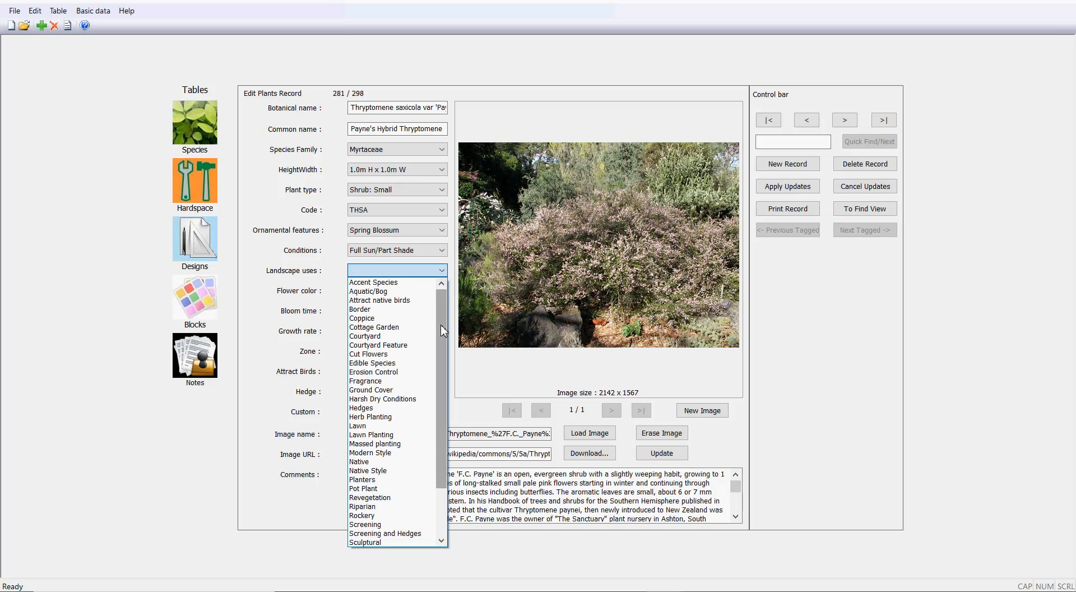
left_click(404, 354)
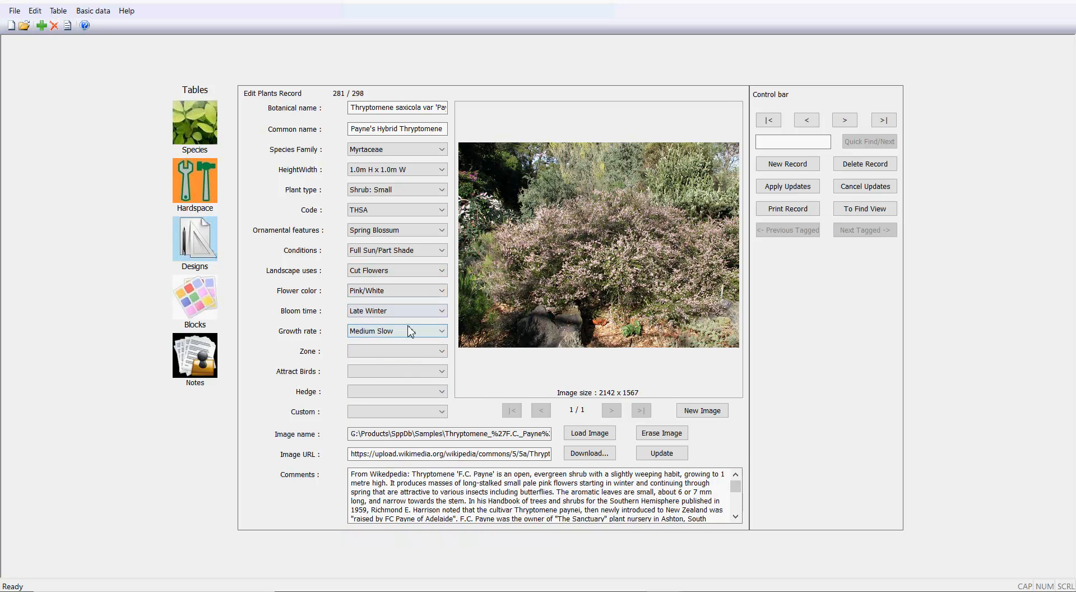
left_click(442, 351)
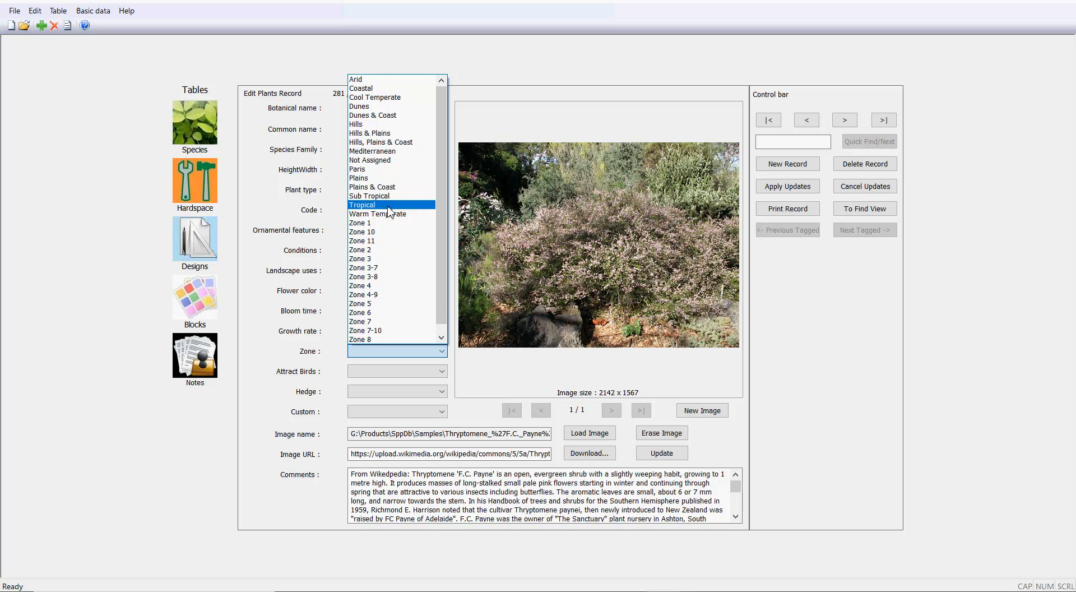
left_click(385, 152)
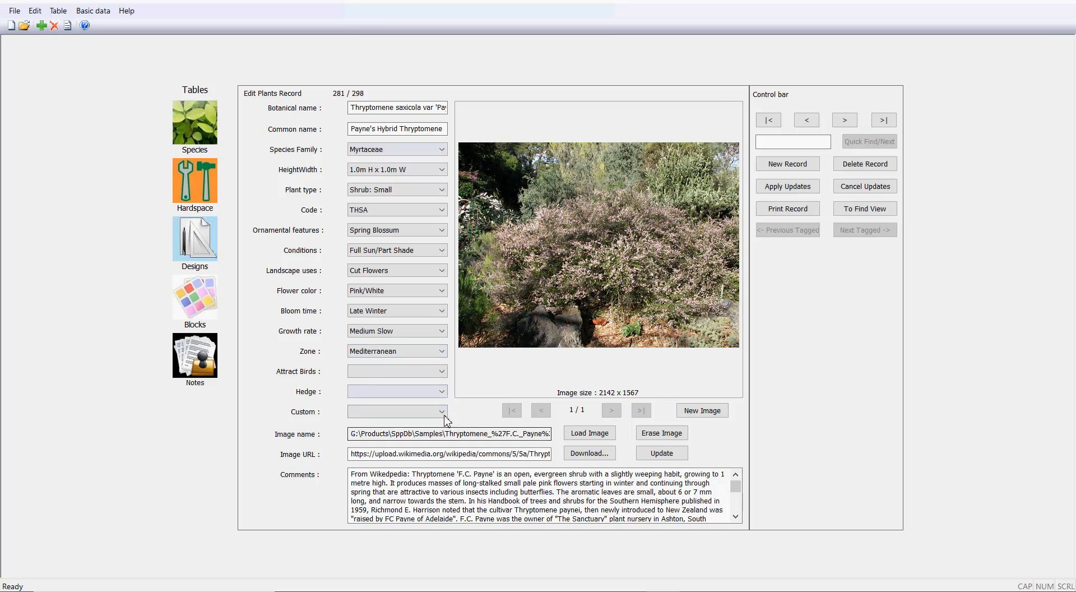
Set Attract Birds to Attracts Native Birds and Hedge to Not Suited.
left_click(442, 372)
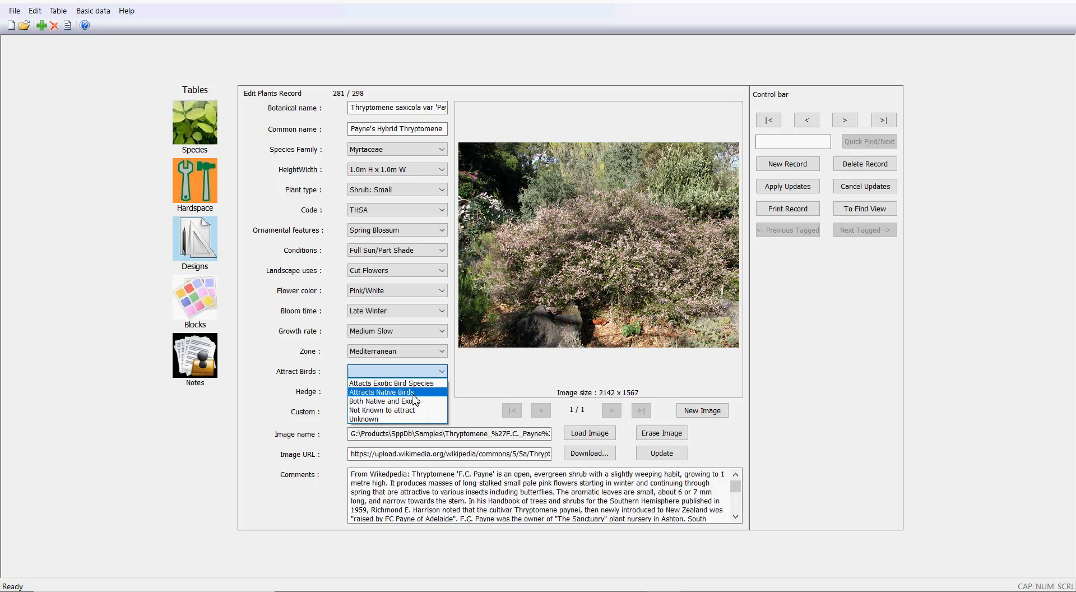
left_click(392, 392)
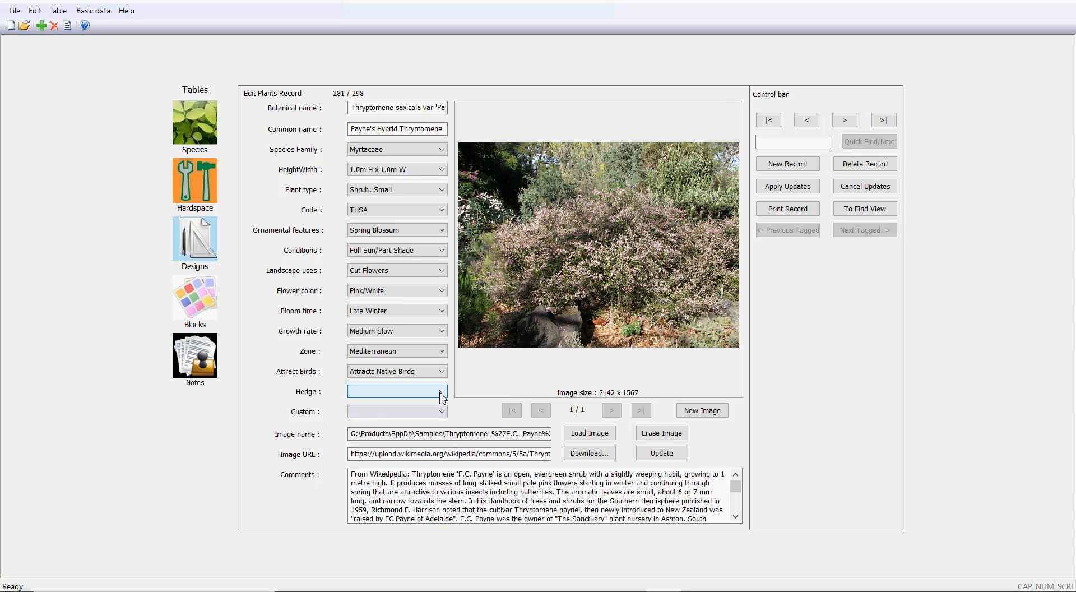
left_click(442, 394)
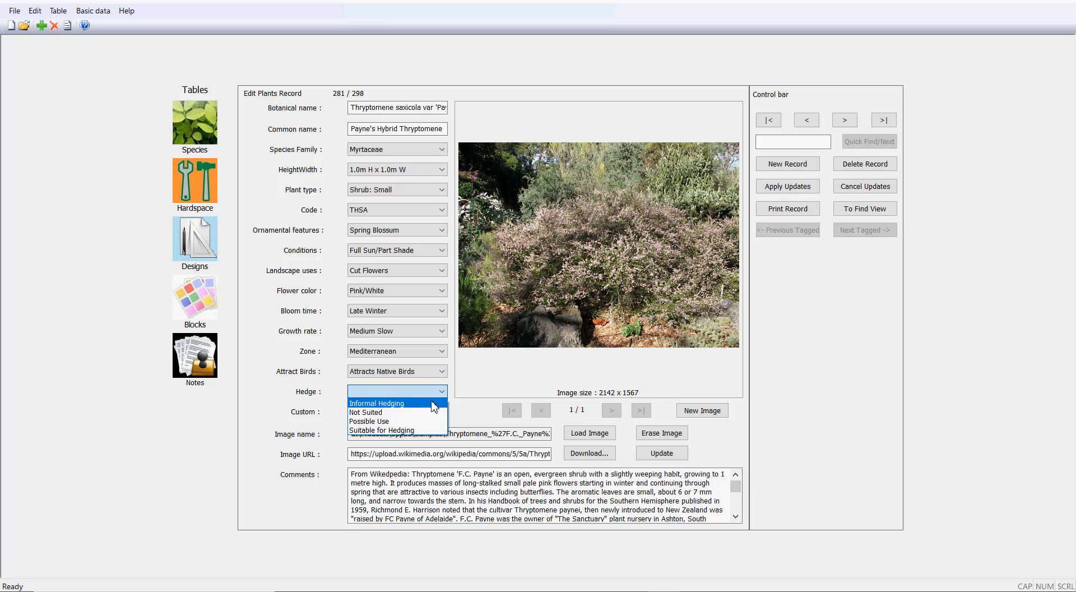
left_click(428, 413)
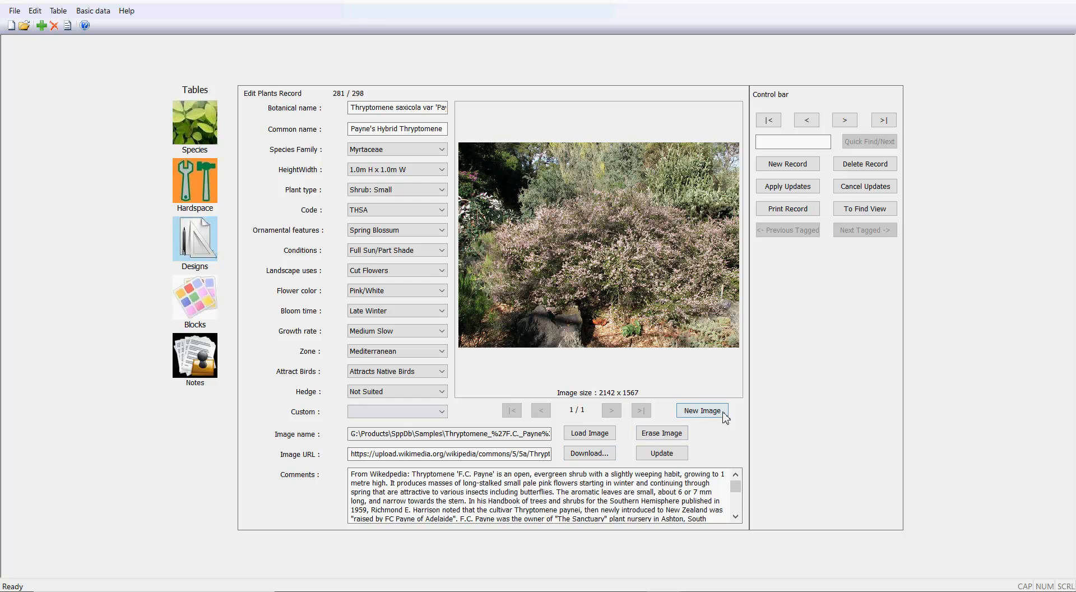
Add a second image entry to the plant record and browse to the PhotoLibrary\Plants folder for its file.
left_click(702, 410)
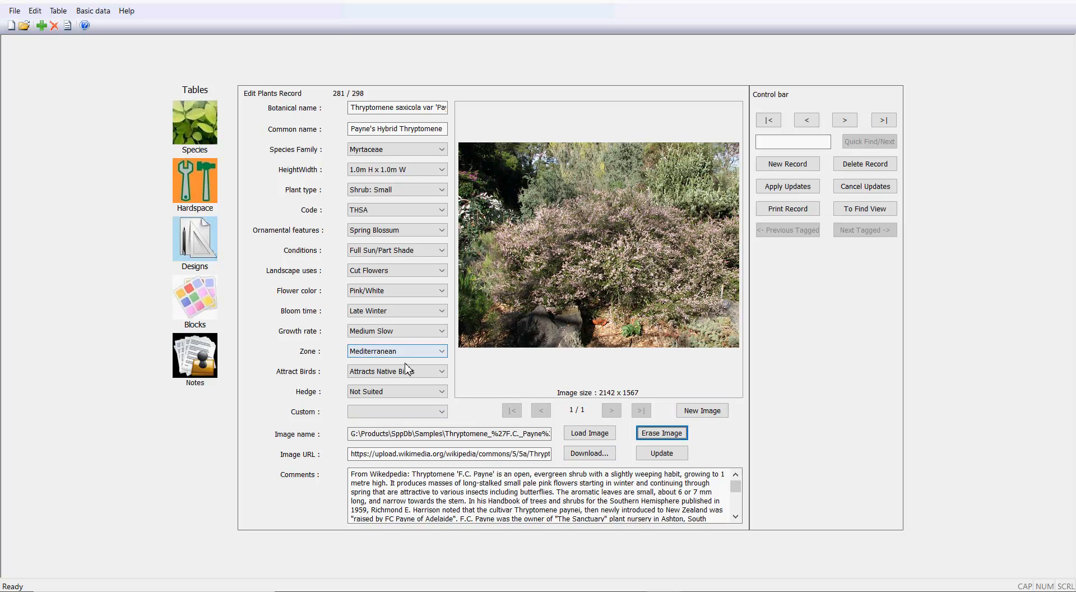
left_click(710, 413)
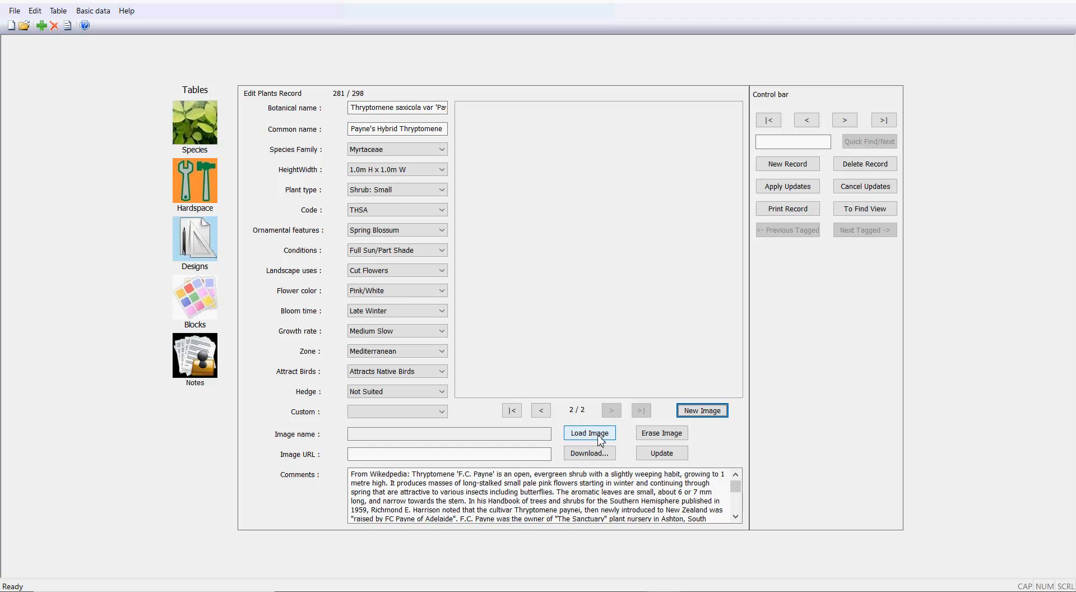
left_click(598, 437)
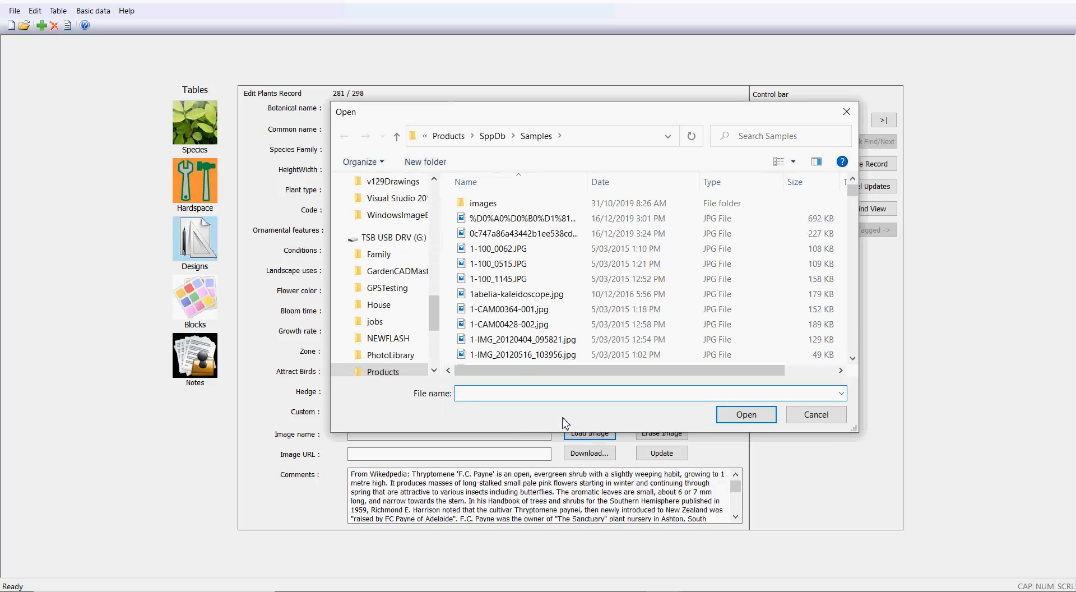
left_click(391, 355)
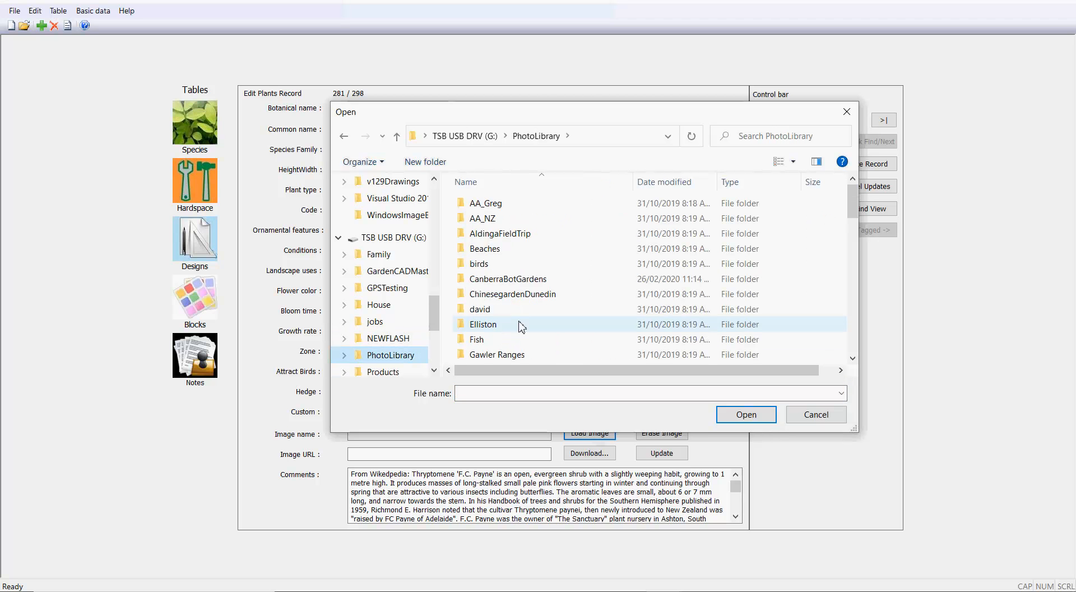
scroll(521, 326, "down", 3)
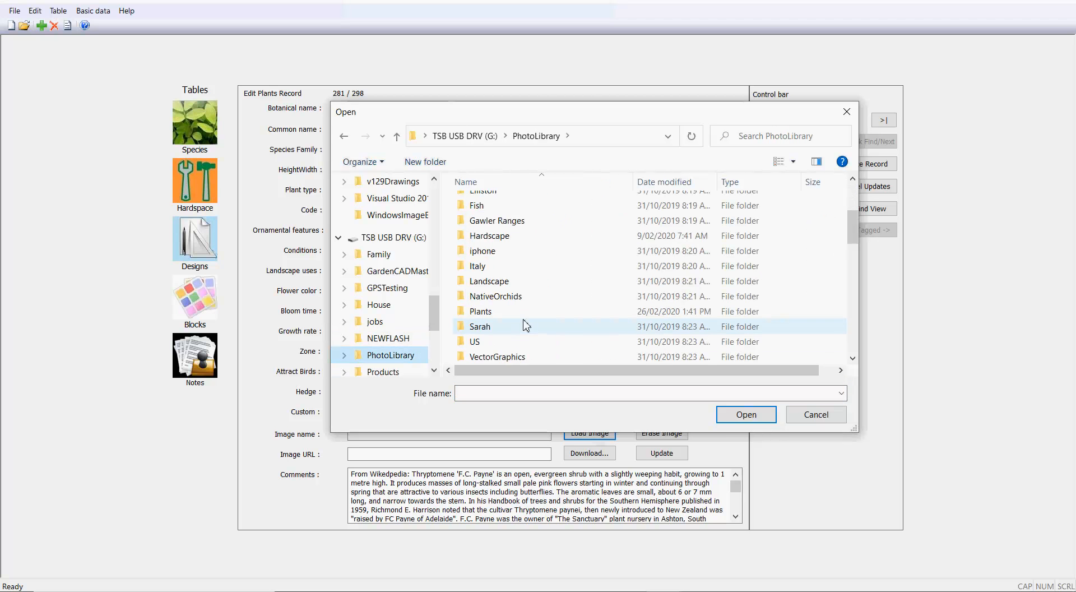
double_click(470, 311)
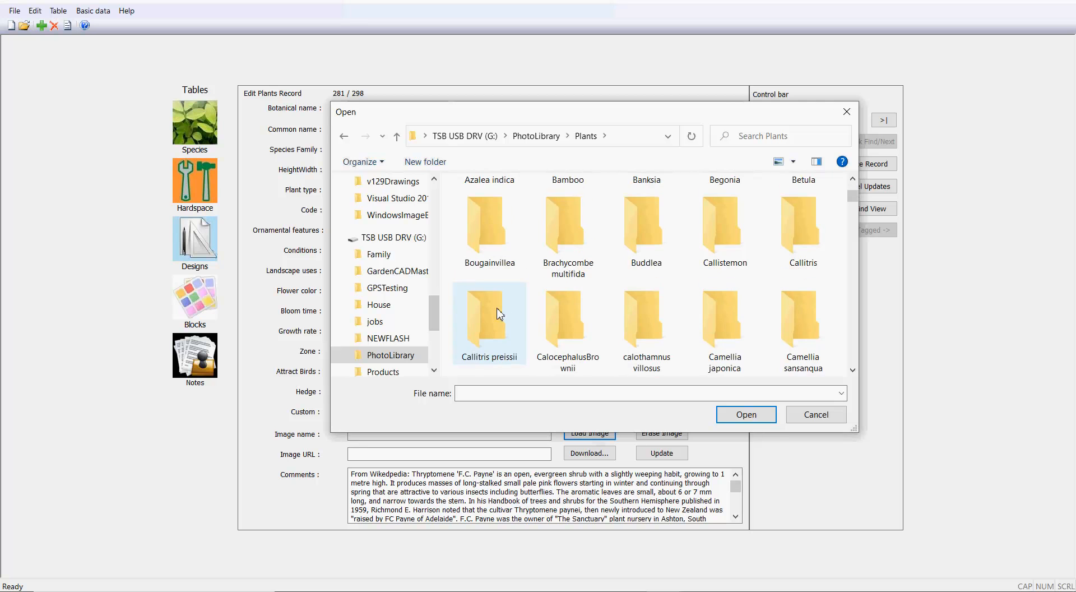
Show the Plants folder as a detailed list and load the Payne's hybrid photo from its Thryptomene subfolder.
left_click(793, 161)
left_click(829, 255)
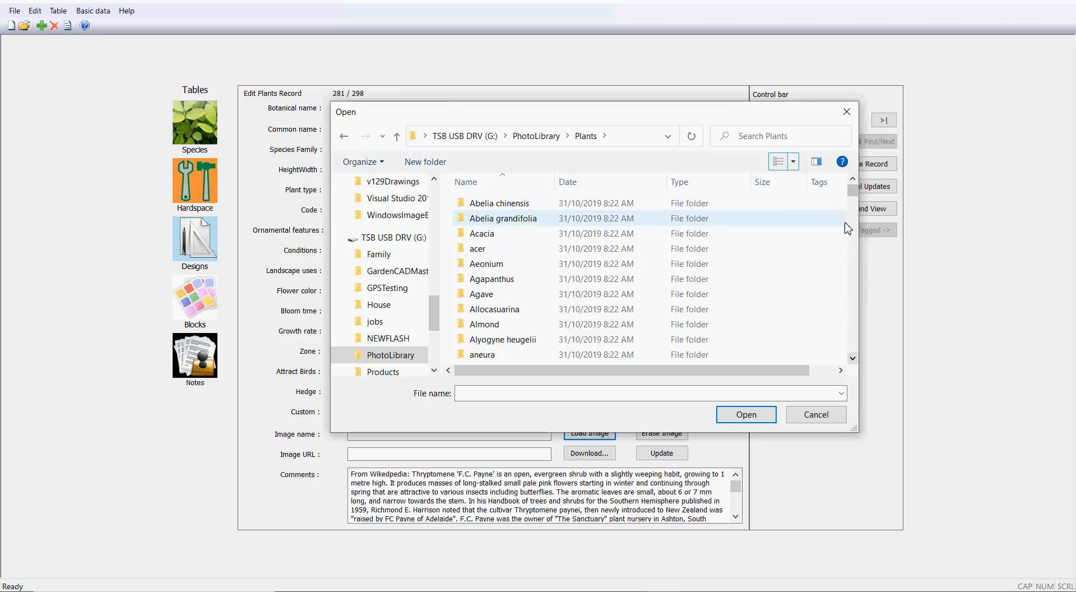
left_click_drag(853, 190, 848, 214)
scroll(560, 297, "down", 5)
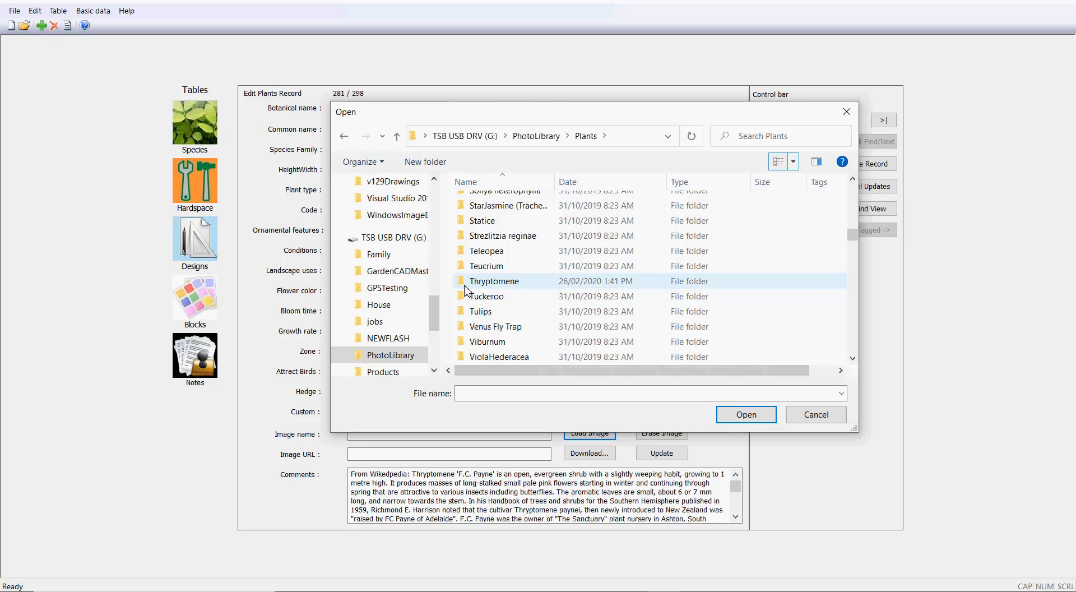
double_click(464, 285)
left_click(485, 250)
left_click(746, 413)
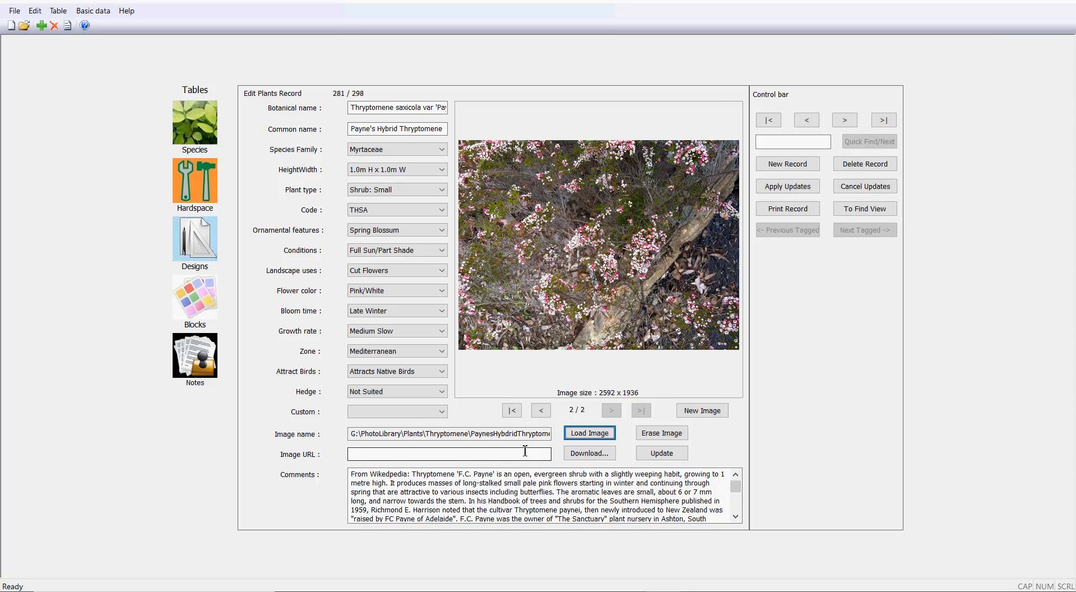
Page back and forth between the record's two images, ending on the first one.
left_click(461, 455)
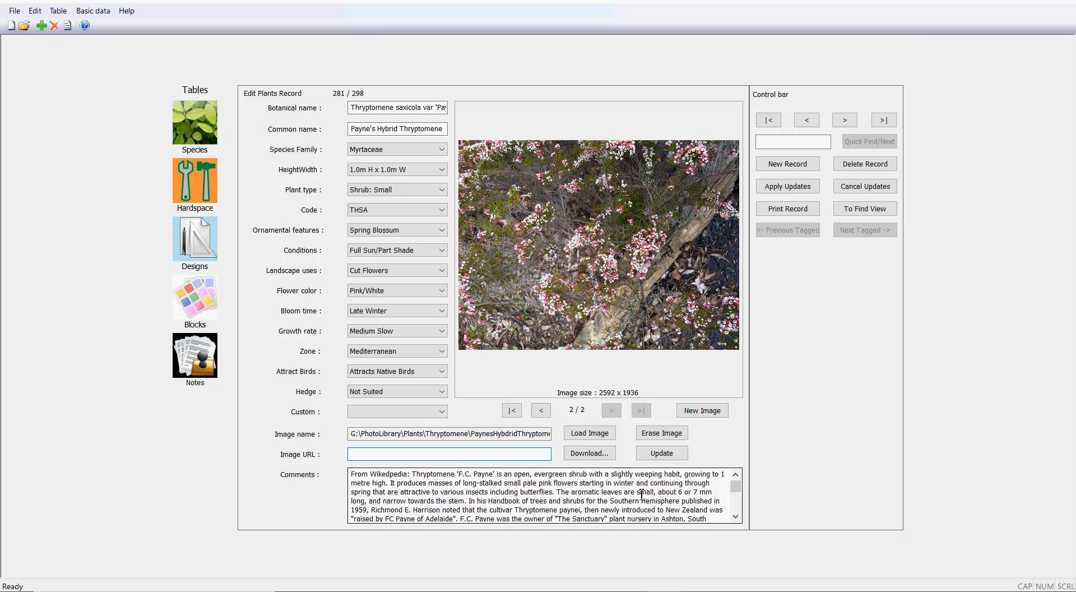
left_click(541, 410)
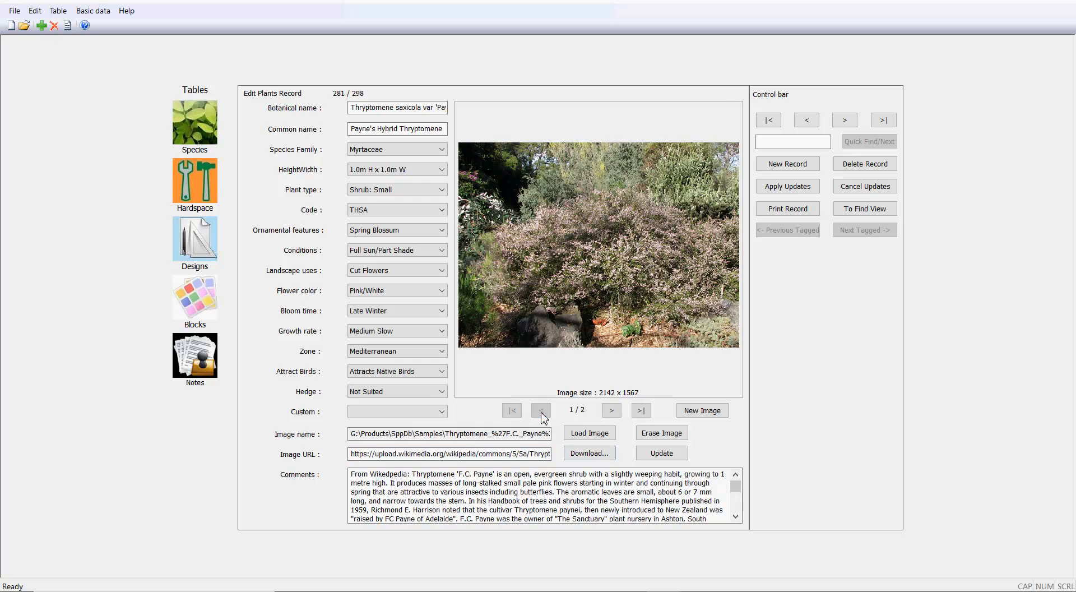
left_click(611, 411)
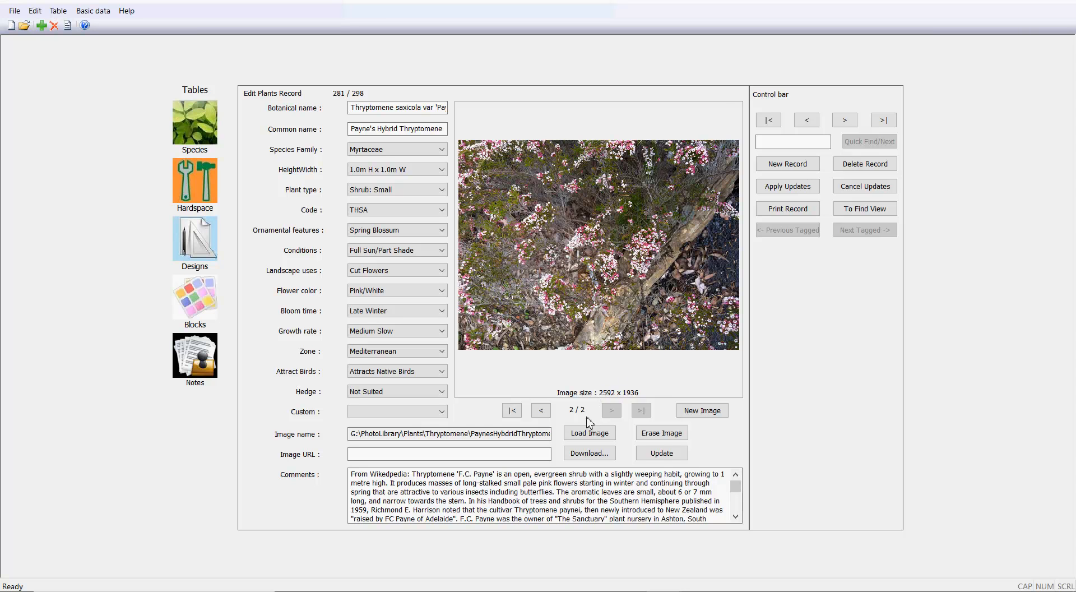
left_click(541, 412)
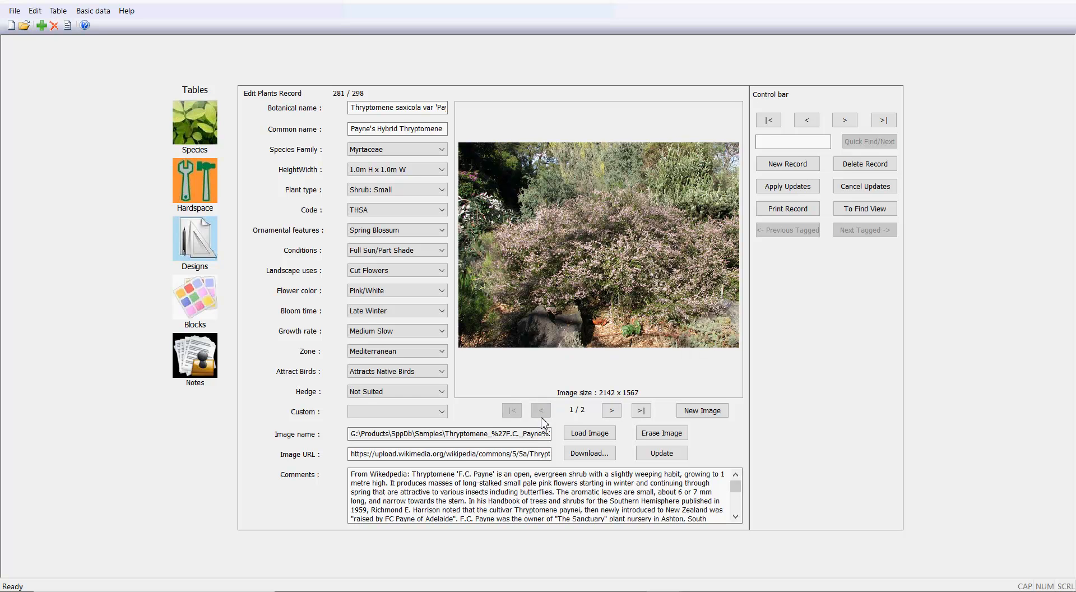